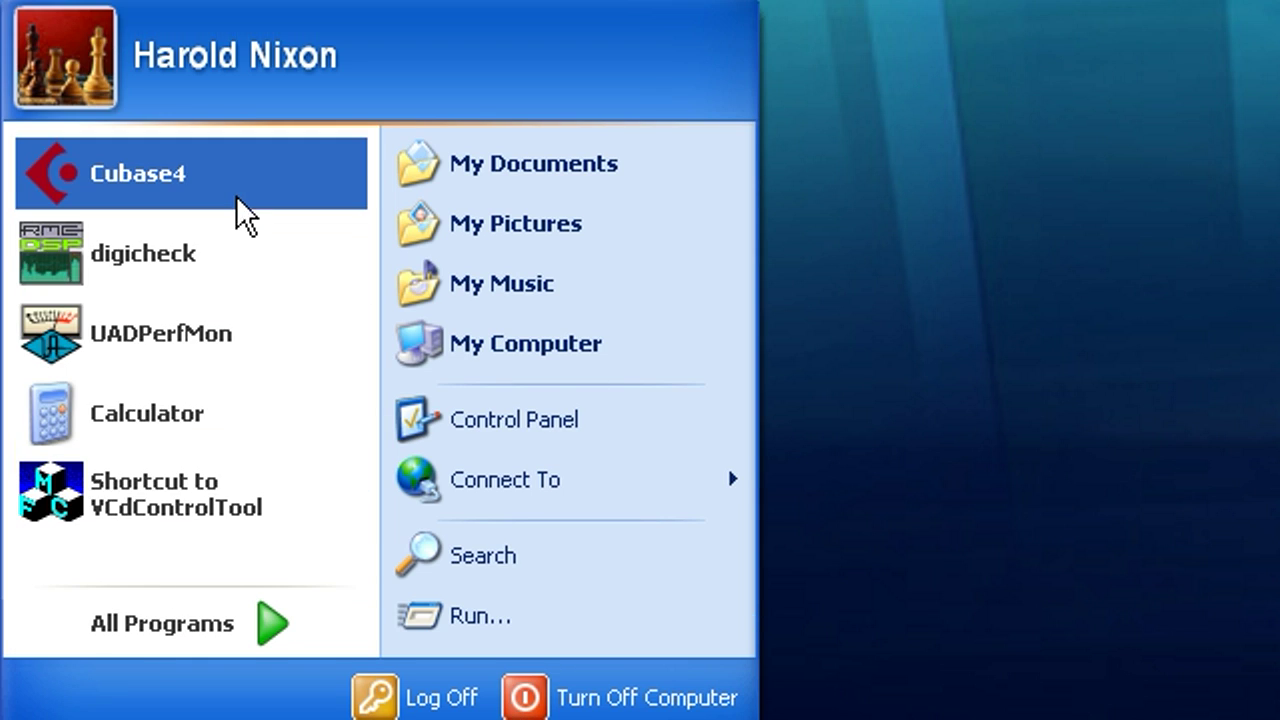
- Launch Cubase 4 from the Windows XP Start menu
left_click(234, 112)
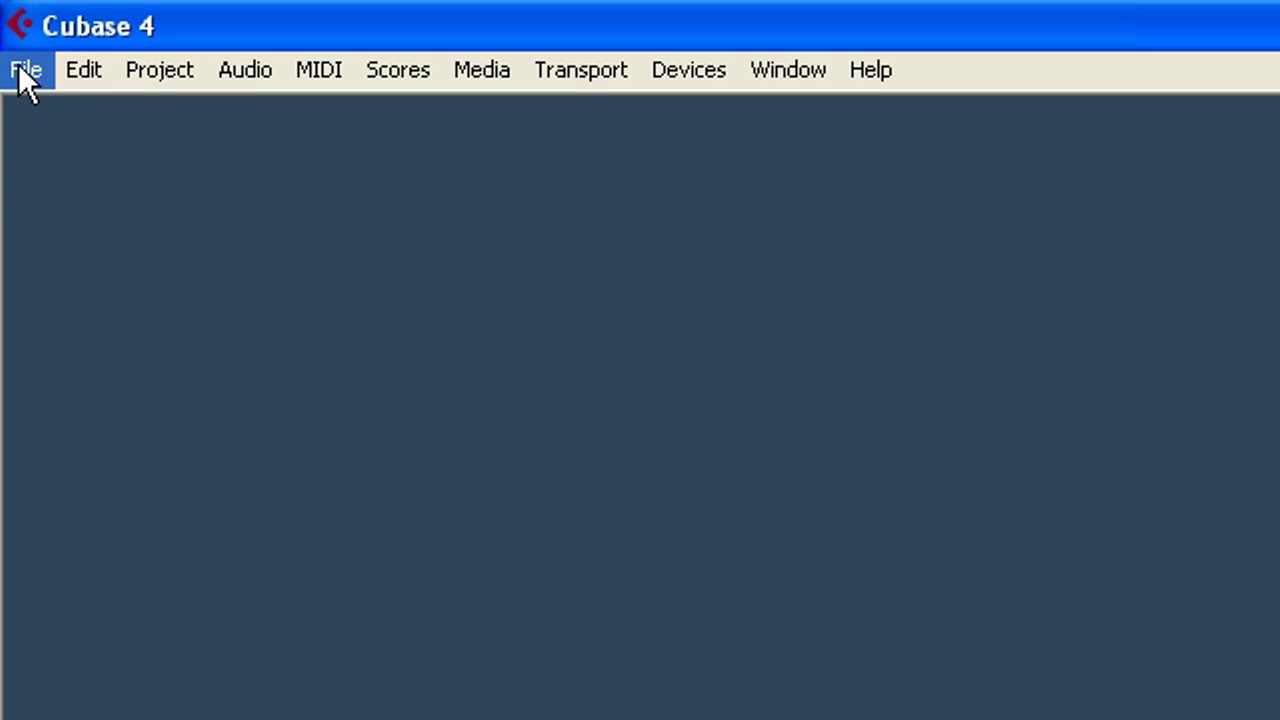
- Start a new project from the Empty template via File > New Project
left_click(18, 63)
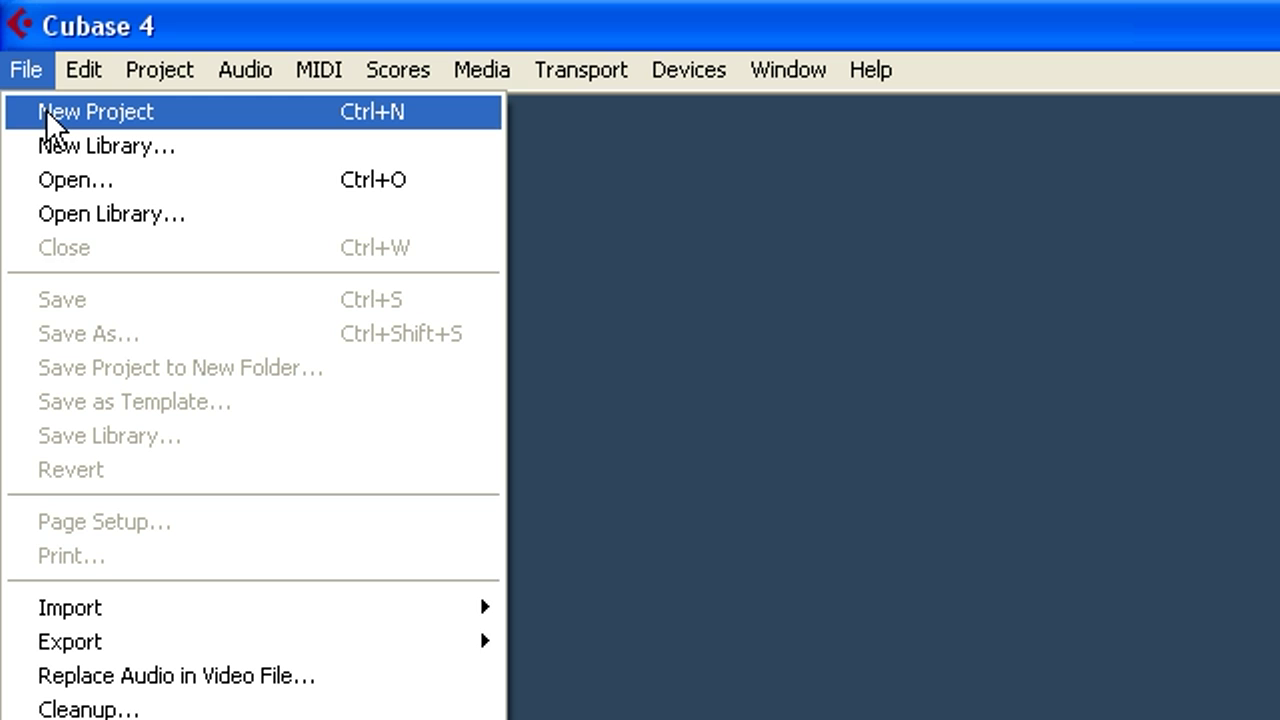
left_click(46, 109)
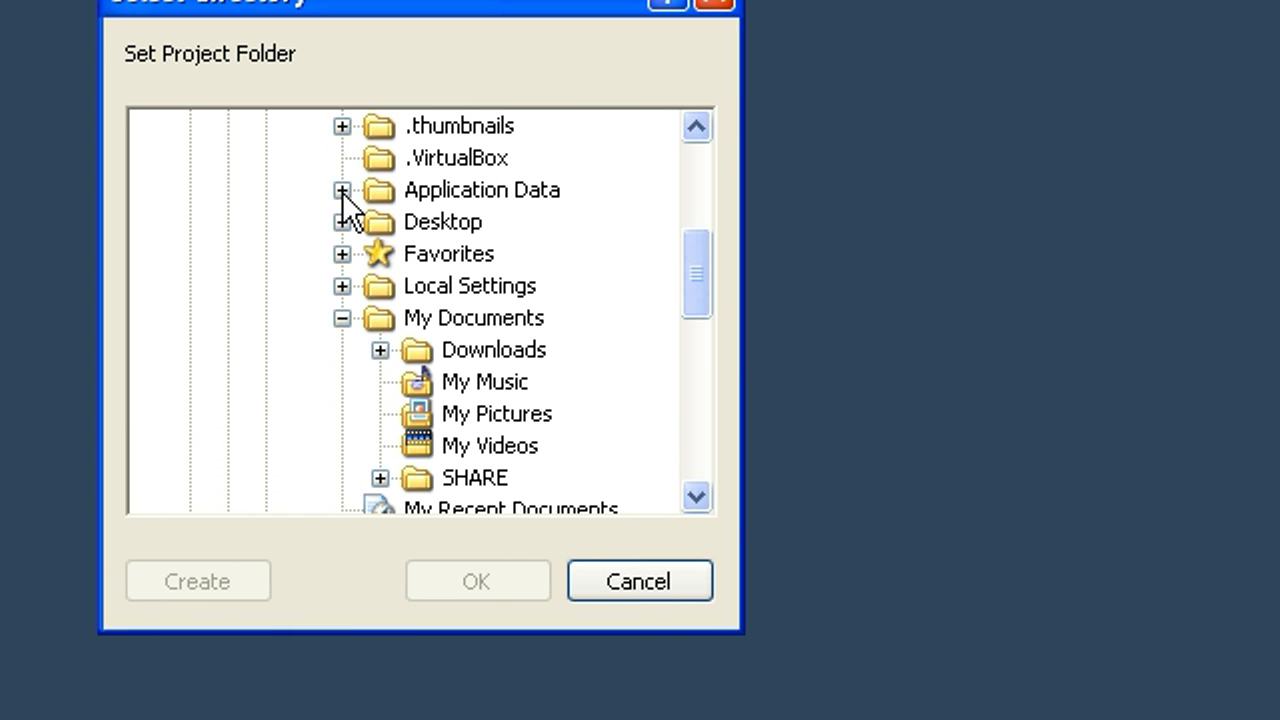
- Create a new folder named Album inside My Documents
left_click_drag(697, 245, 666, 189)
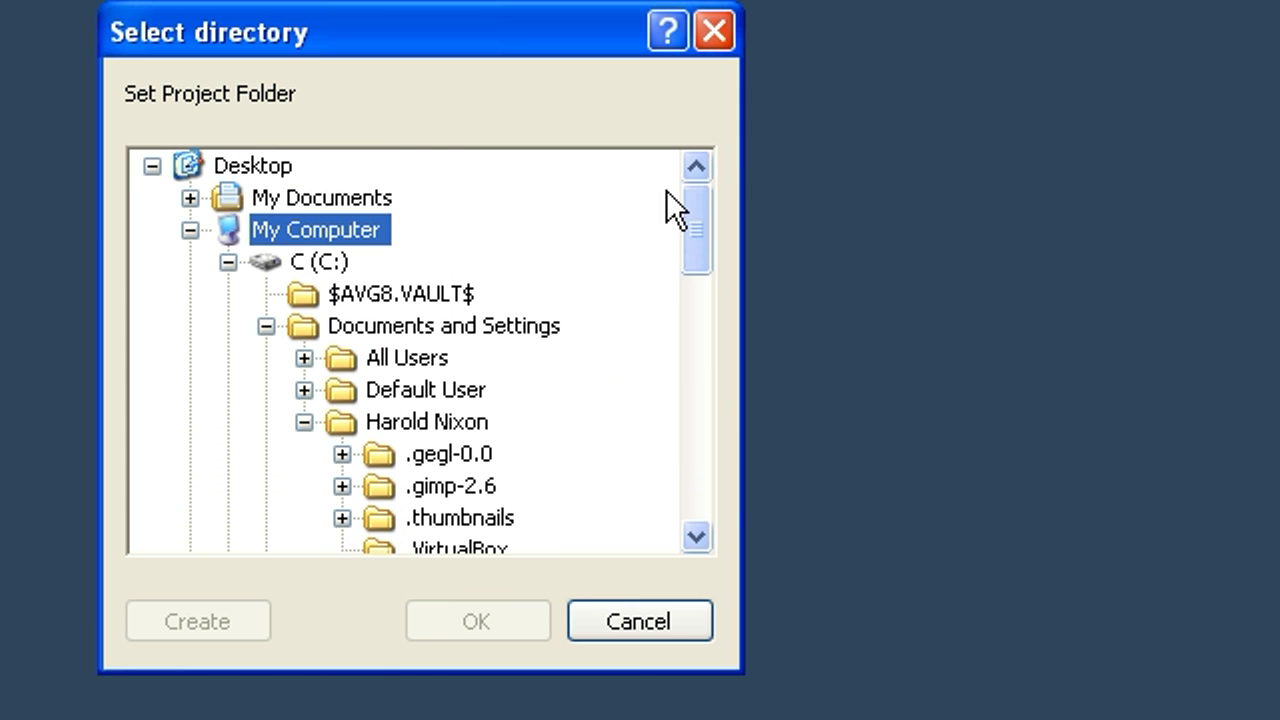
left_click(372, 200)
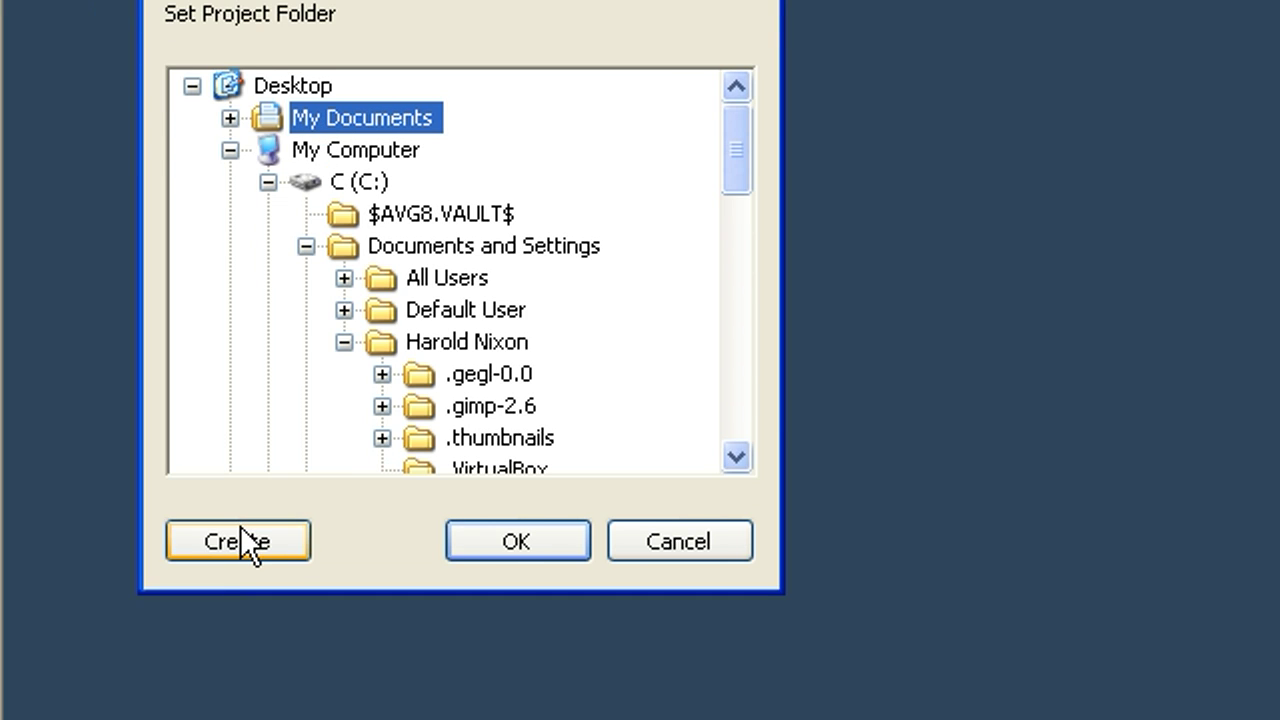
left_click(240, 527)
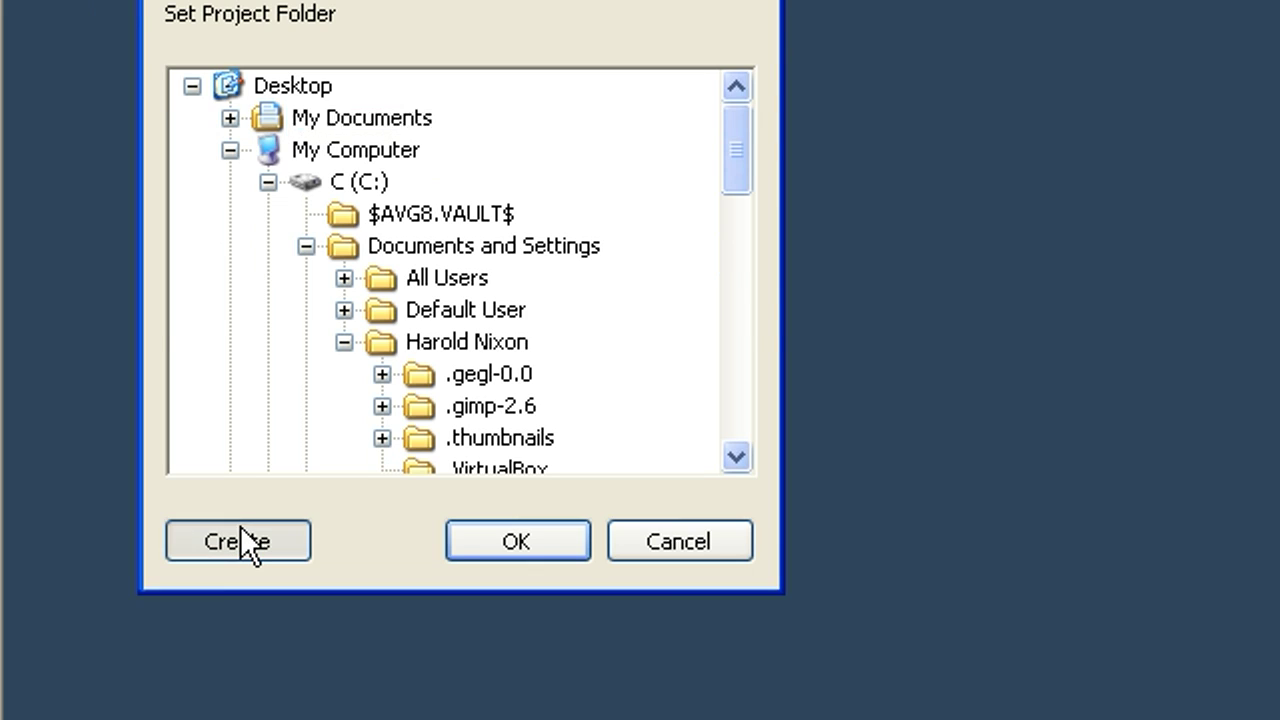
type("Album")
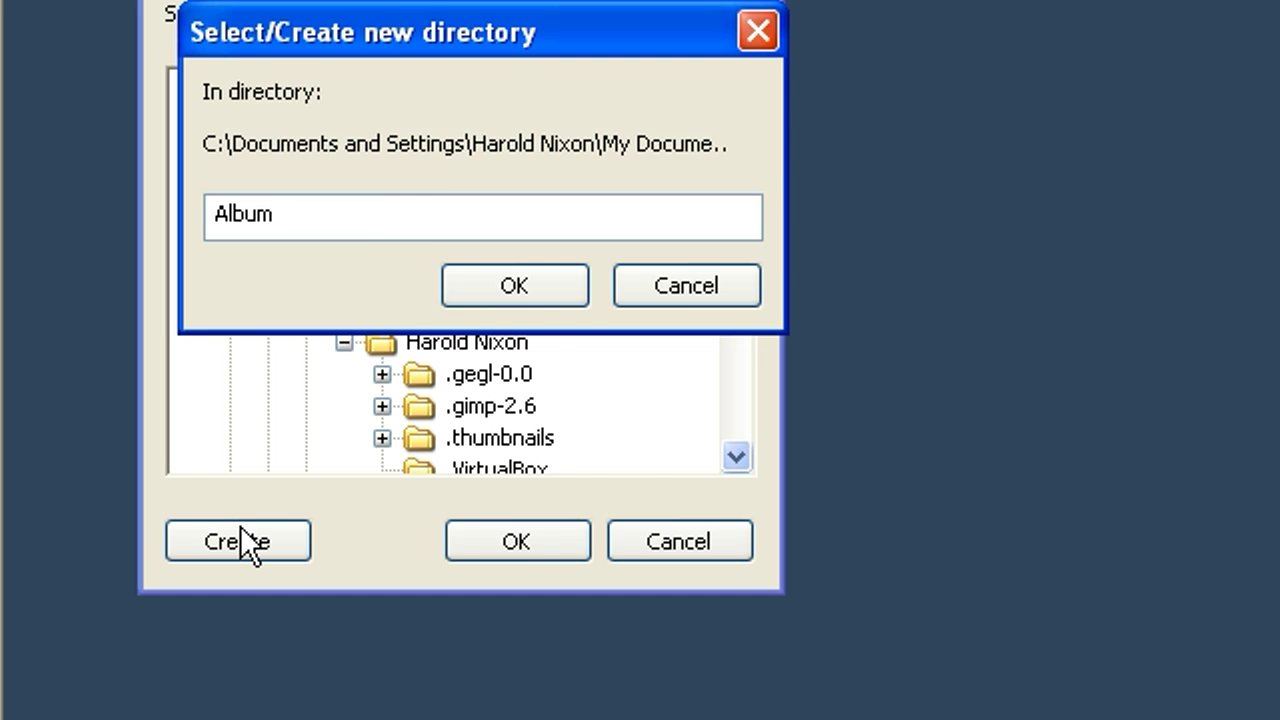
key("Return")
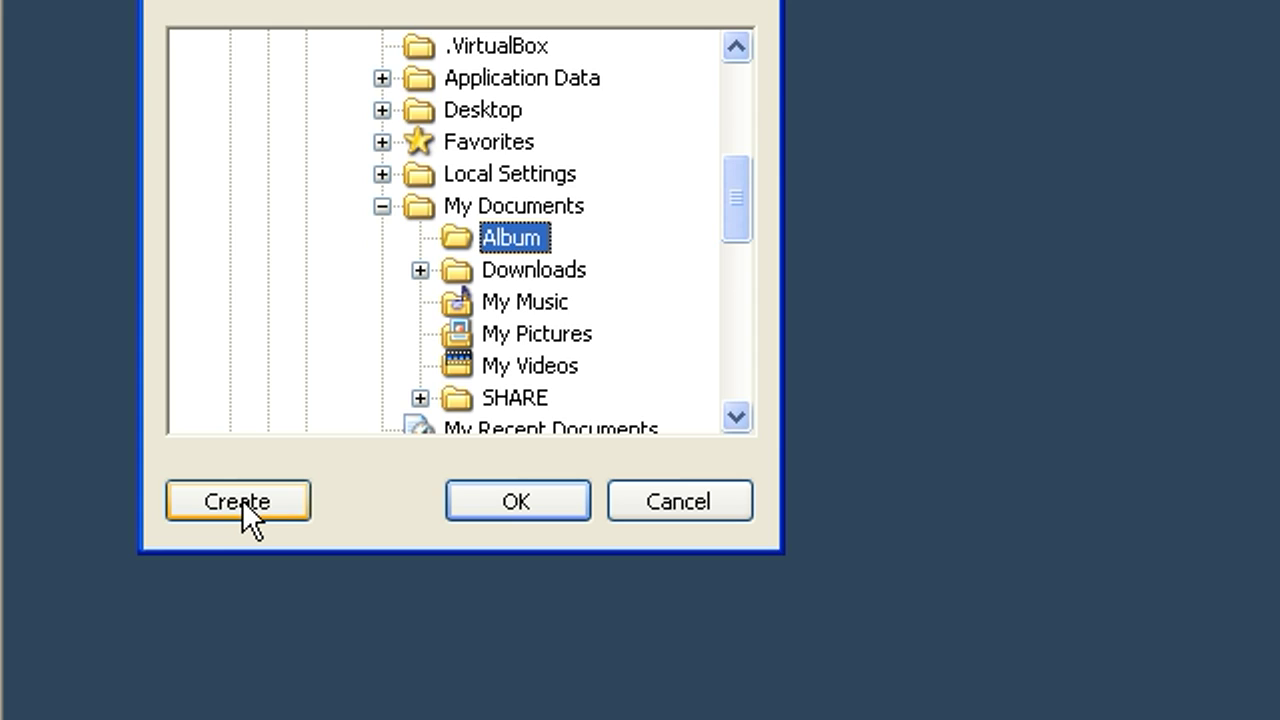
- Create a Song folder inside Album and set it as the project folder
left_click(242, 499)
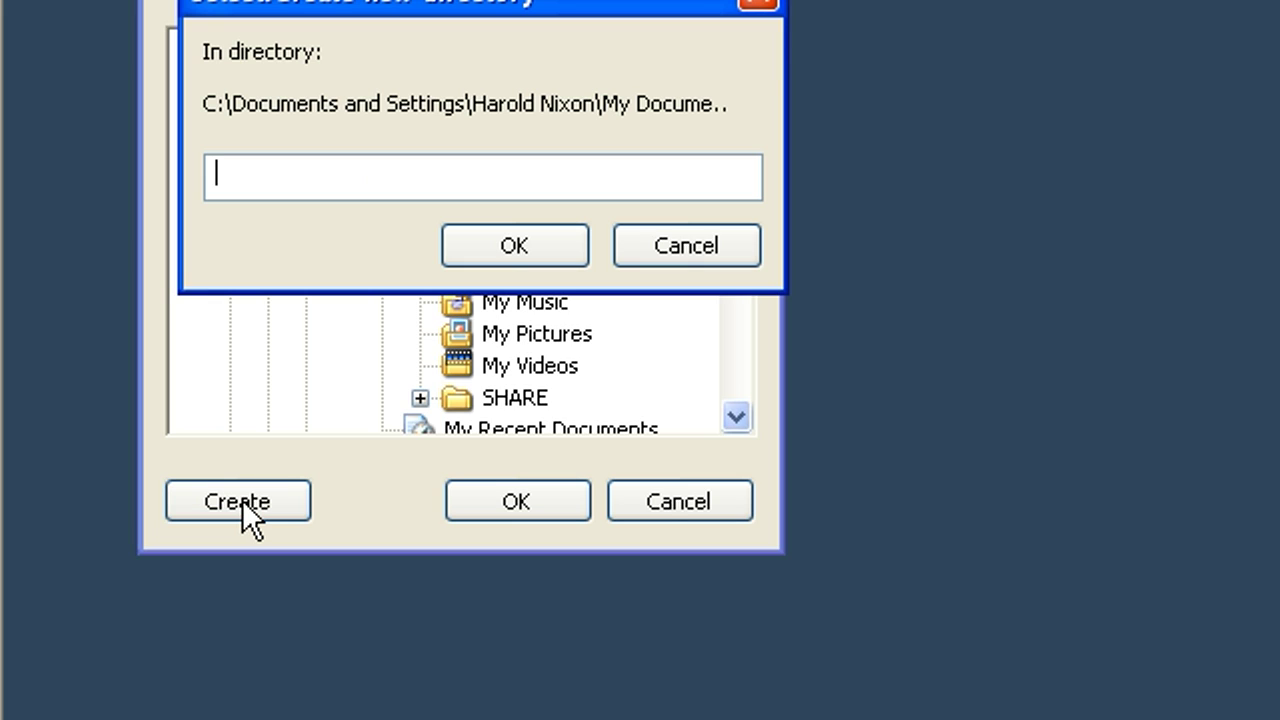
type("Song")
key("Return")
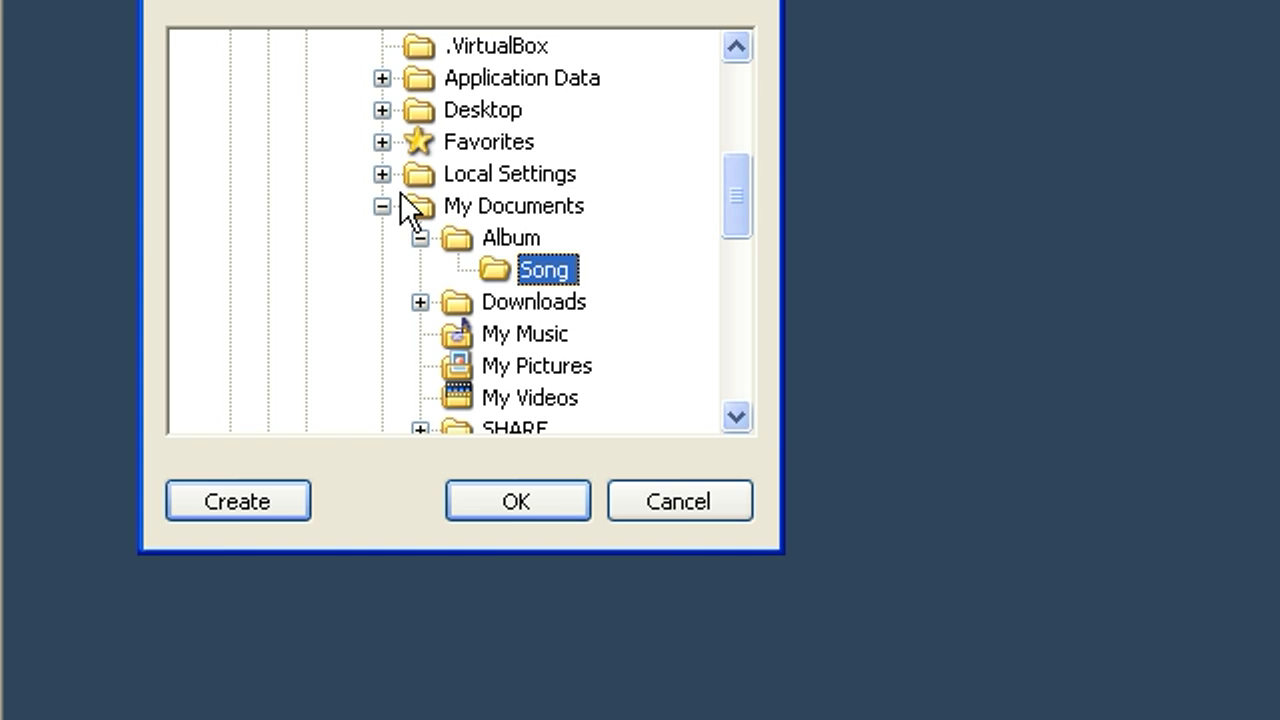
left_click(512, 503)
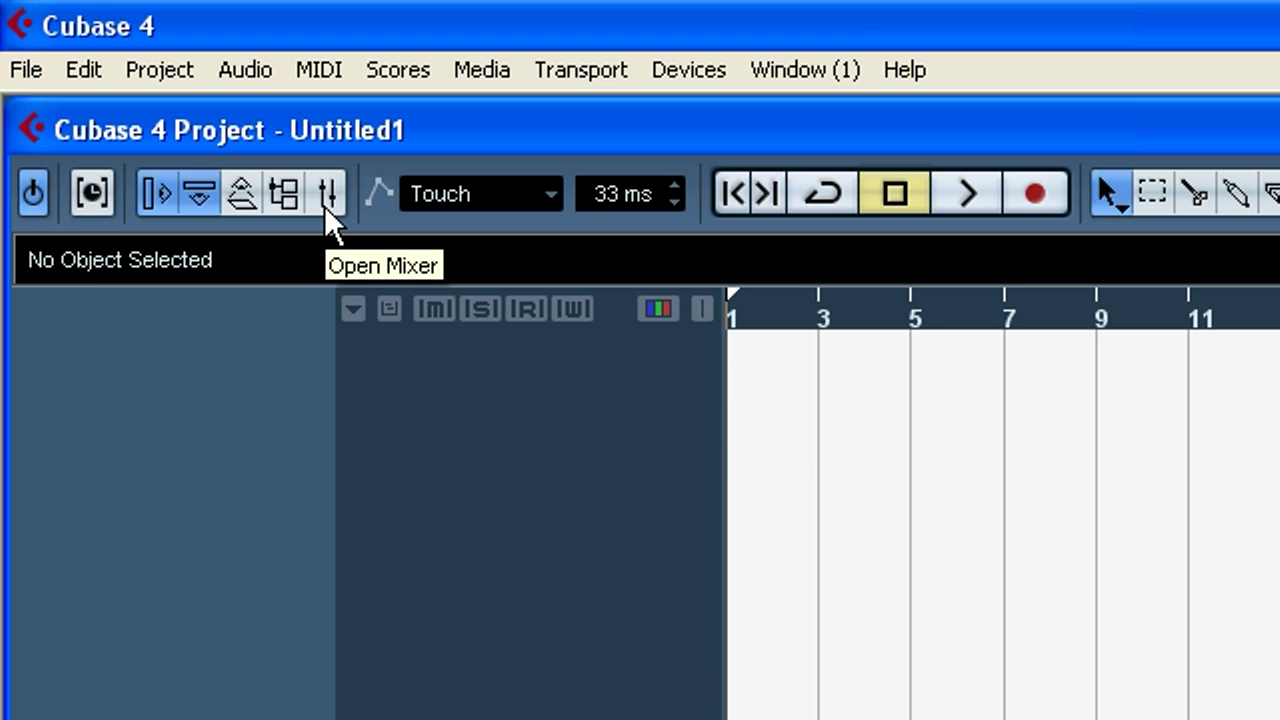
left_click(156, 79)
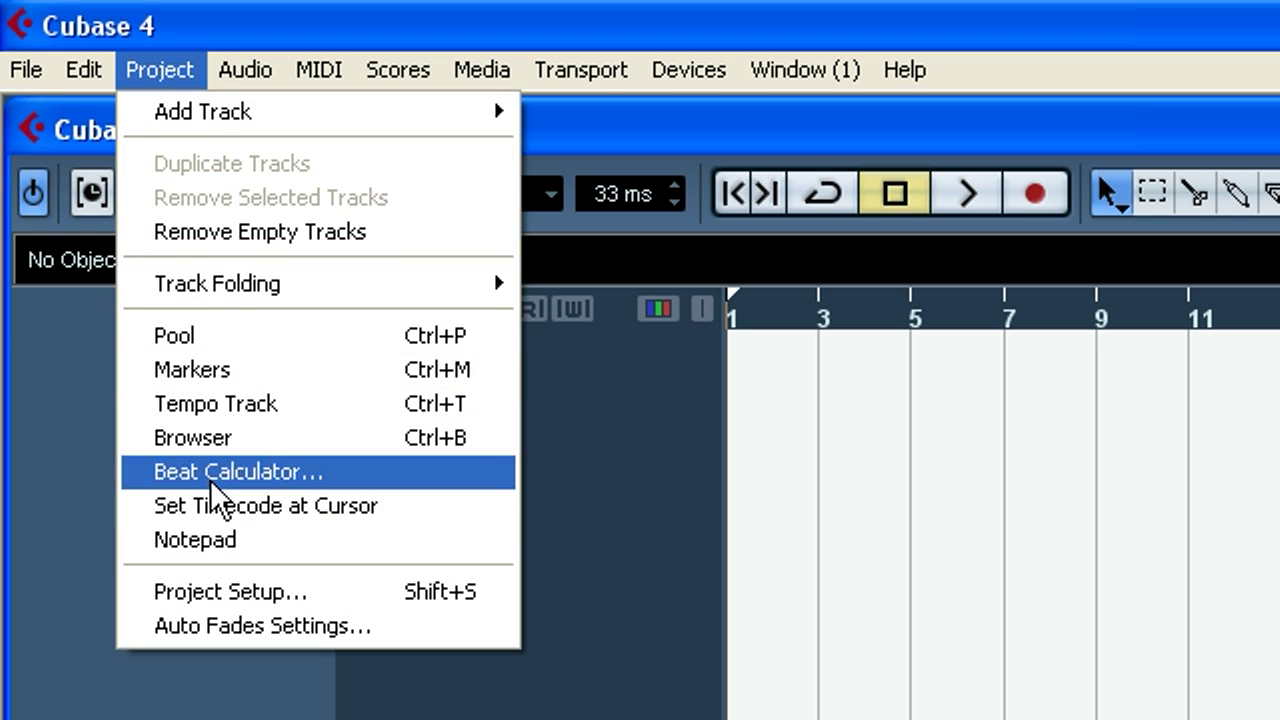
left_click(245, 69)
mouse_move(160, 69)
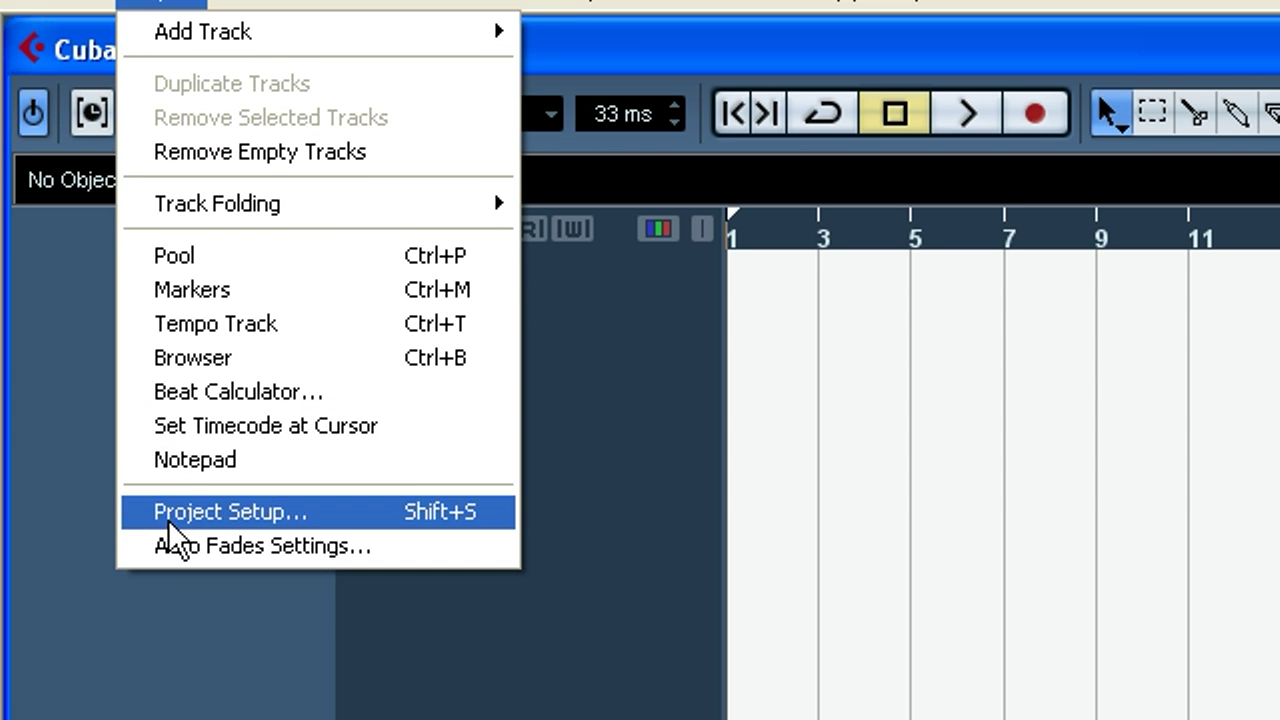
left_click(173, 512)
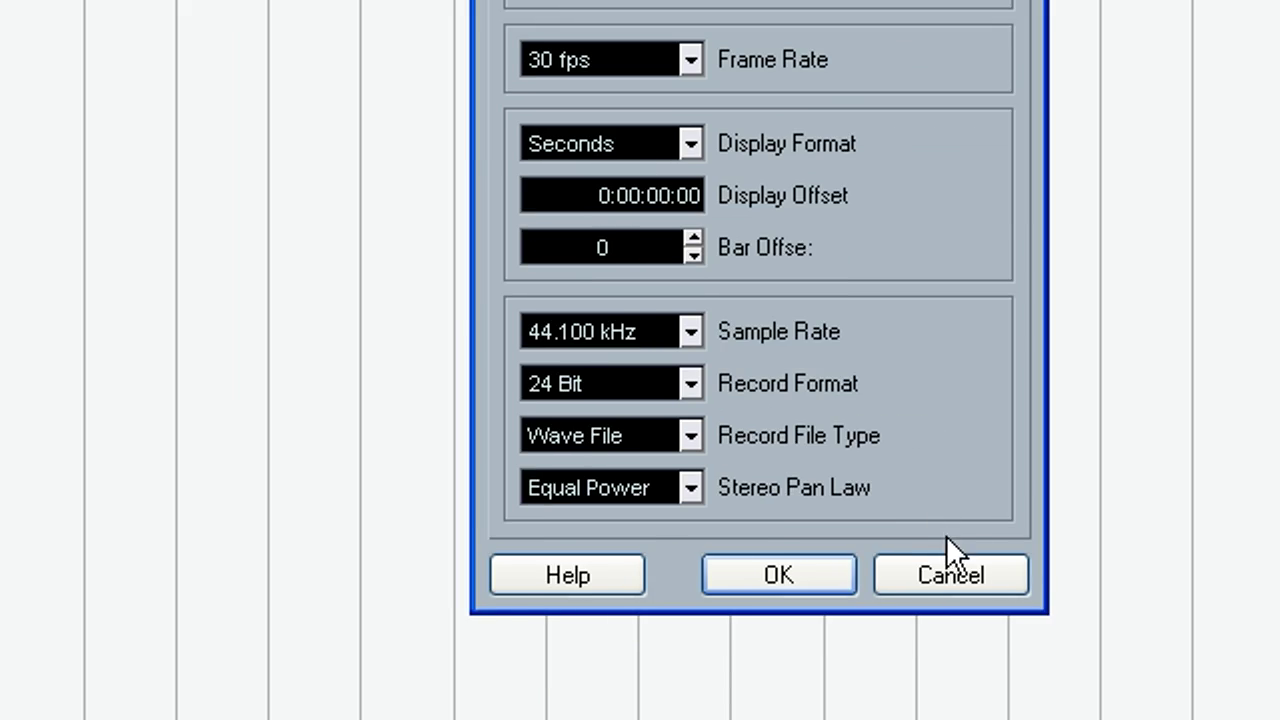
left_click(1151, 655)
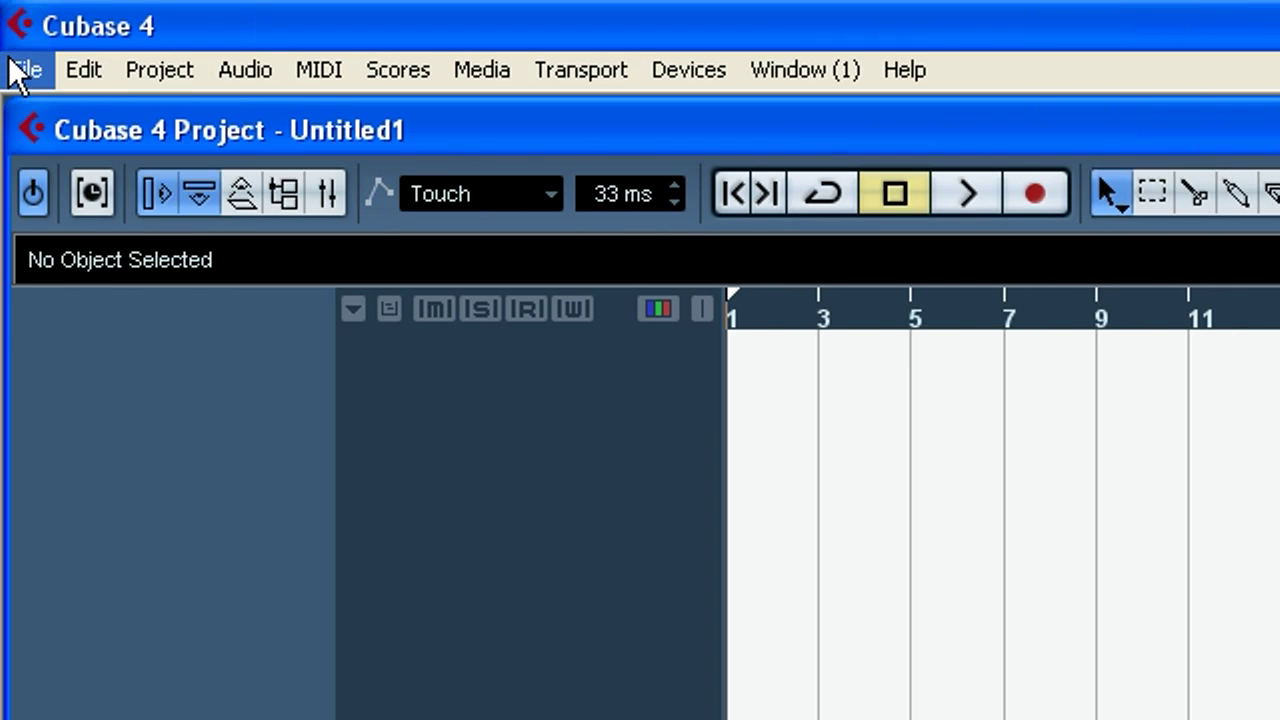
- Open the Import Audio dialog through File > Import > Audio File
left_click(27, 72)
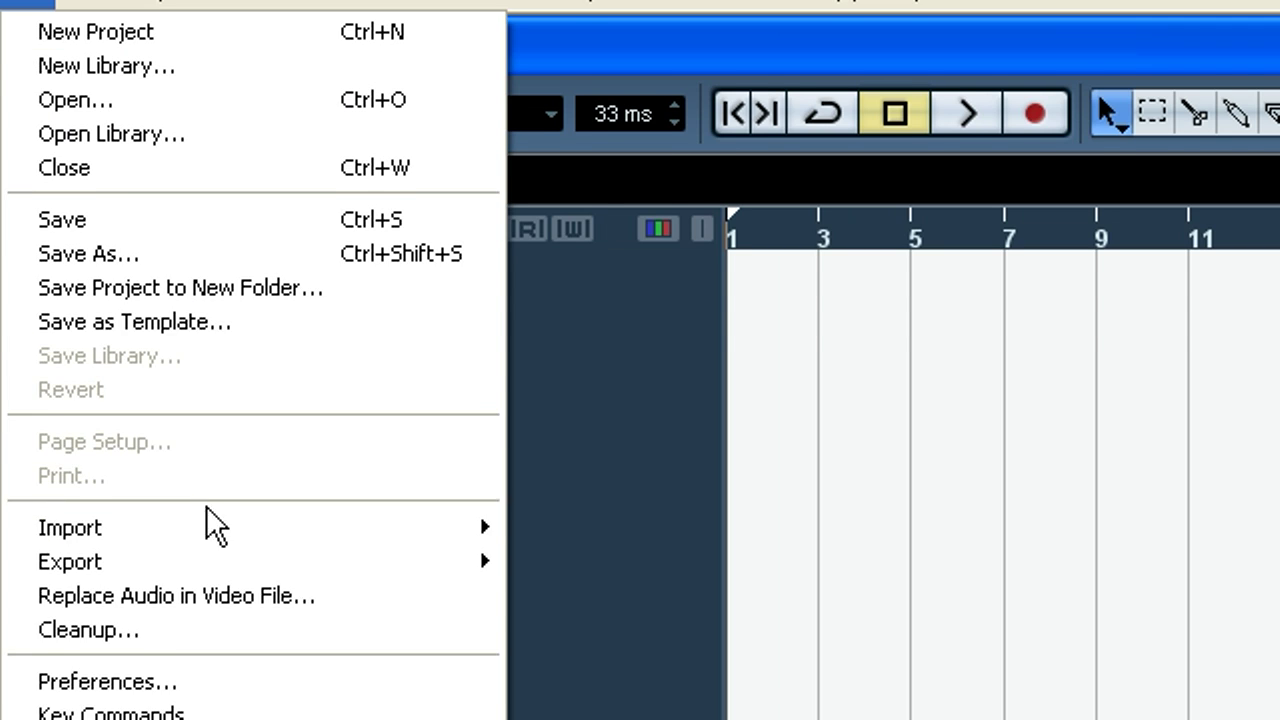
mouse_move(229, 614)
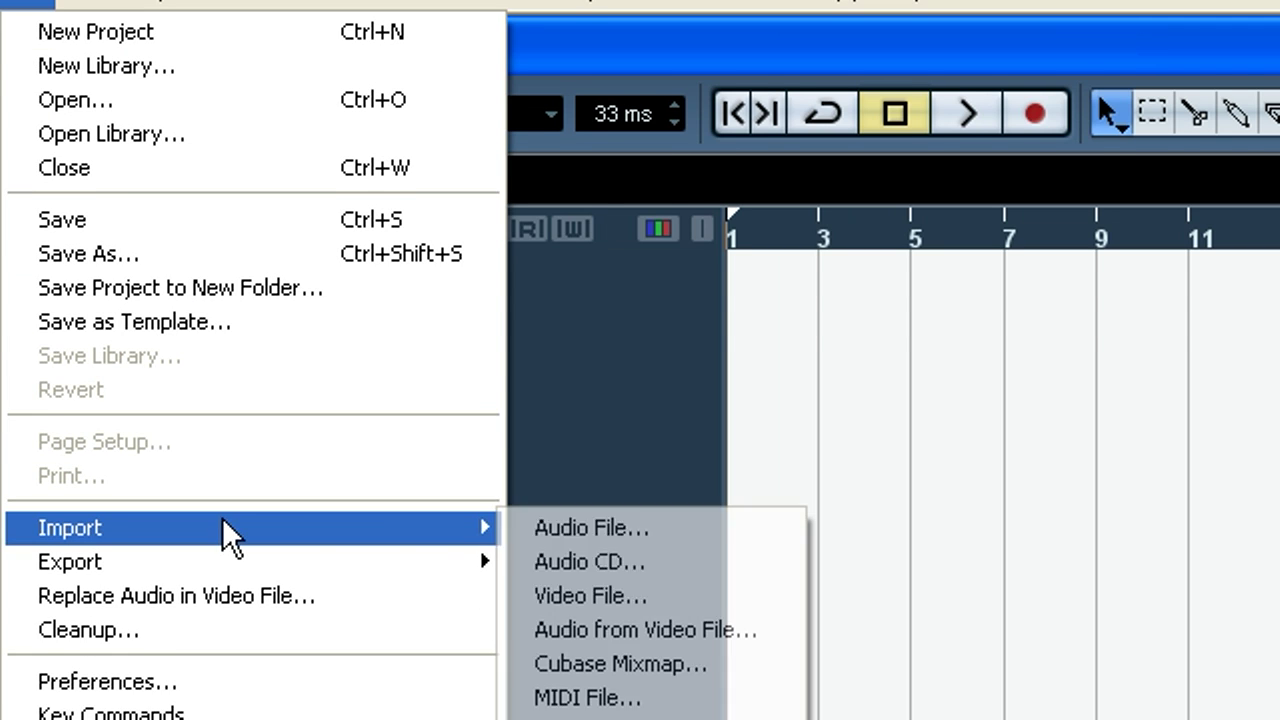
left_click(564, 528)
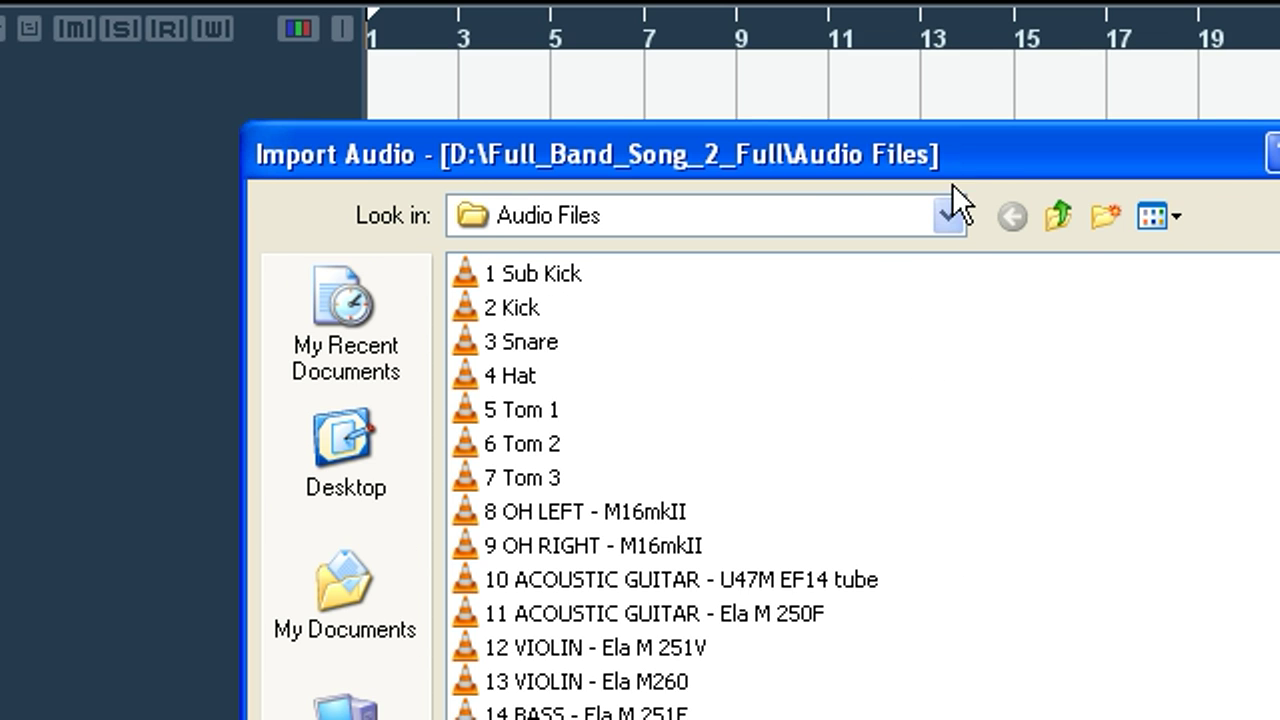
- Browse to the D:\Full_Band_Song_2_Full\Audio Files folder
left_click(1027, 96)
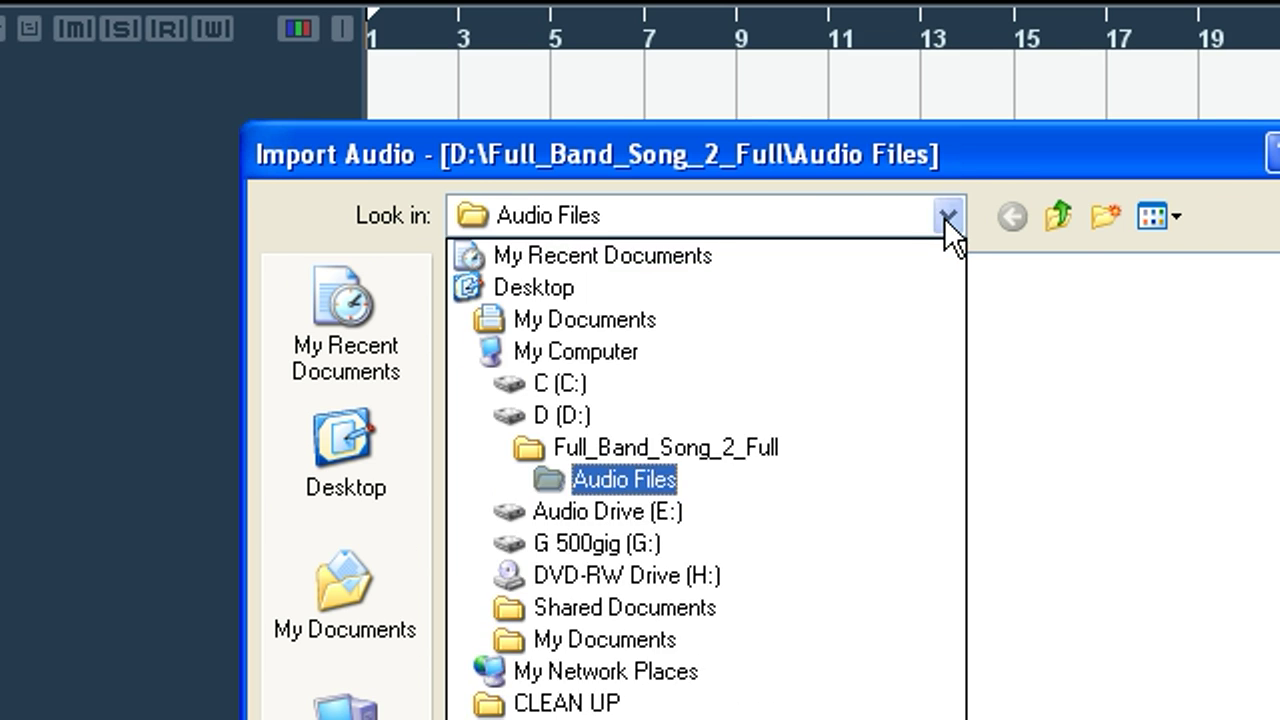
left_click(576, 413)
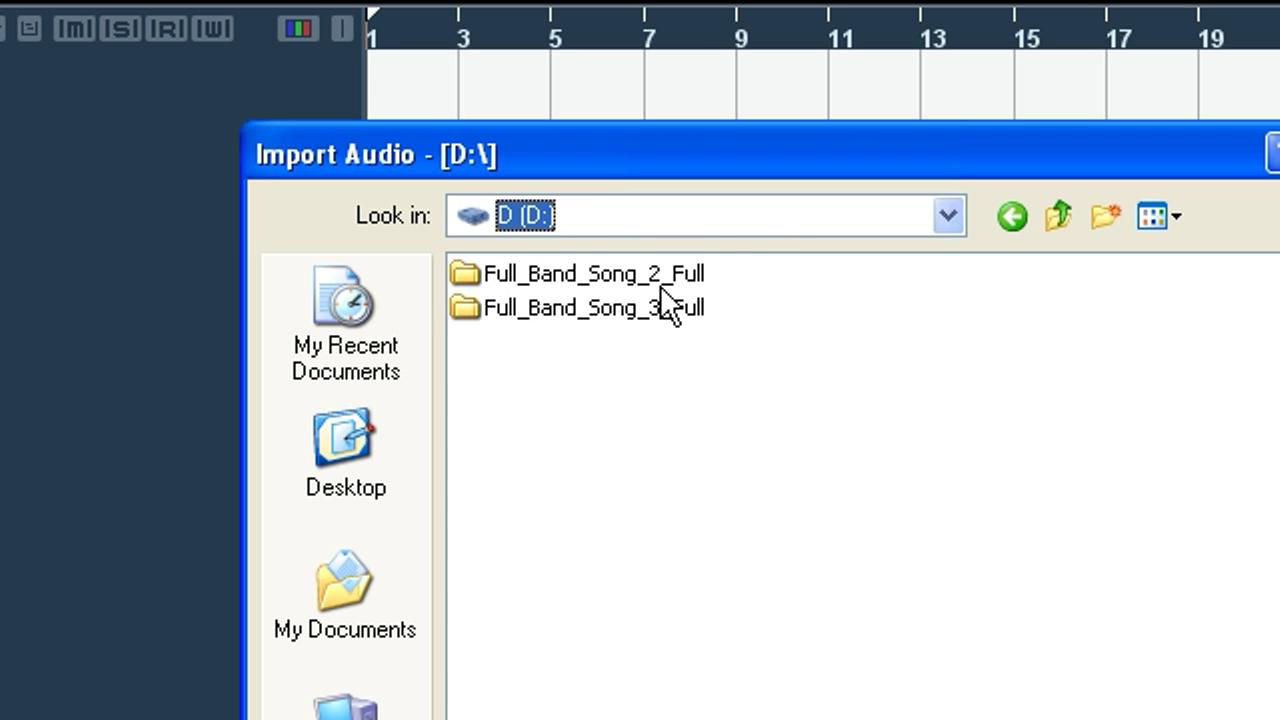
double_click(608, 273)
left_click(514, 273)
double_click(514, 273)
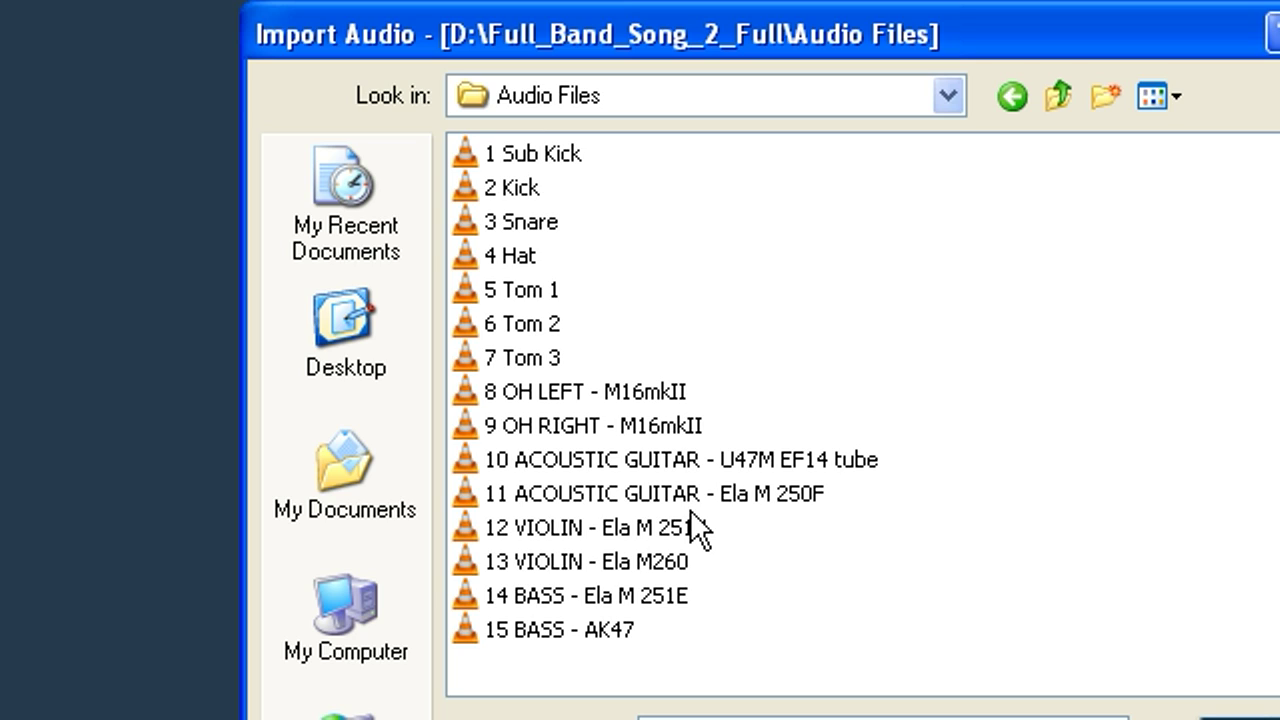
- Select all 15 audio files in the folder and open them for import
key("ctrl+a")
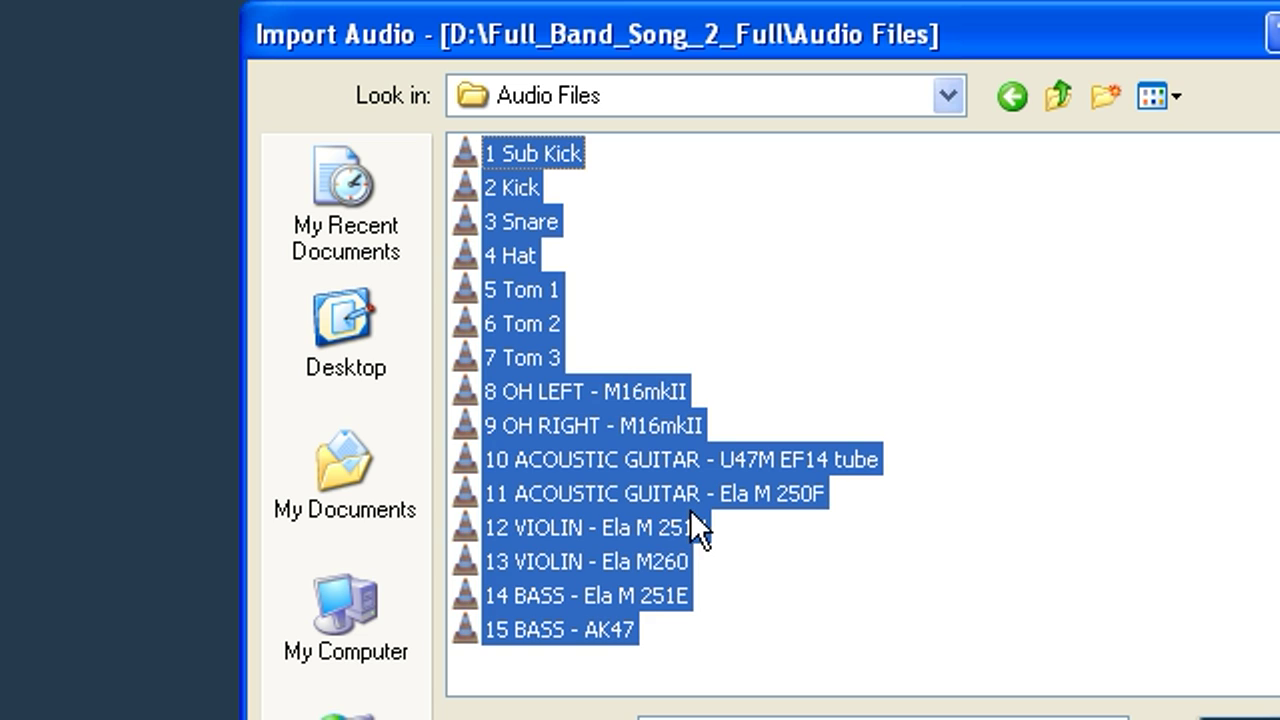
left_click(690, 509)
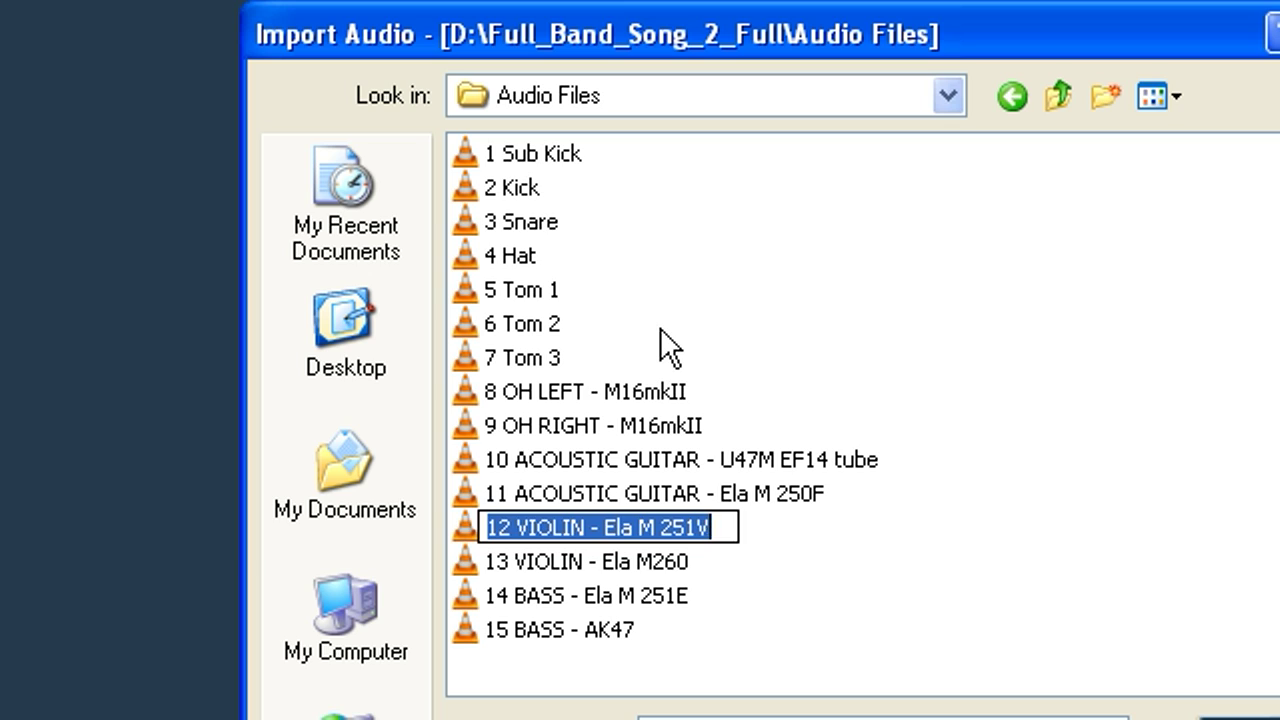
key("Escape")
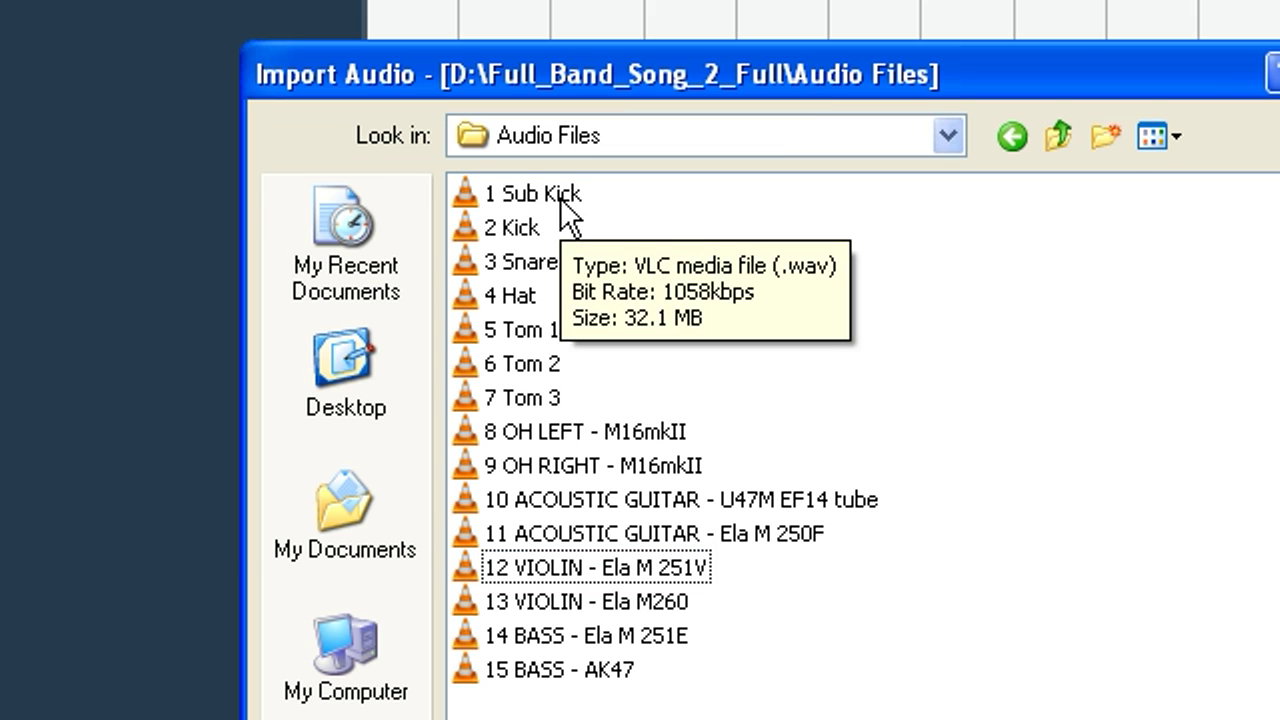
left_click(560, 197)
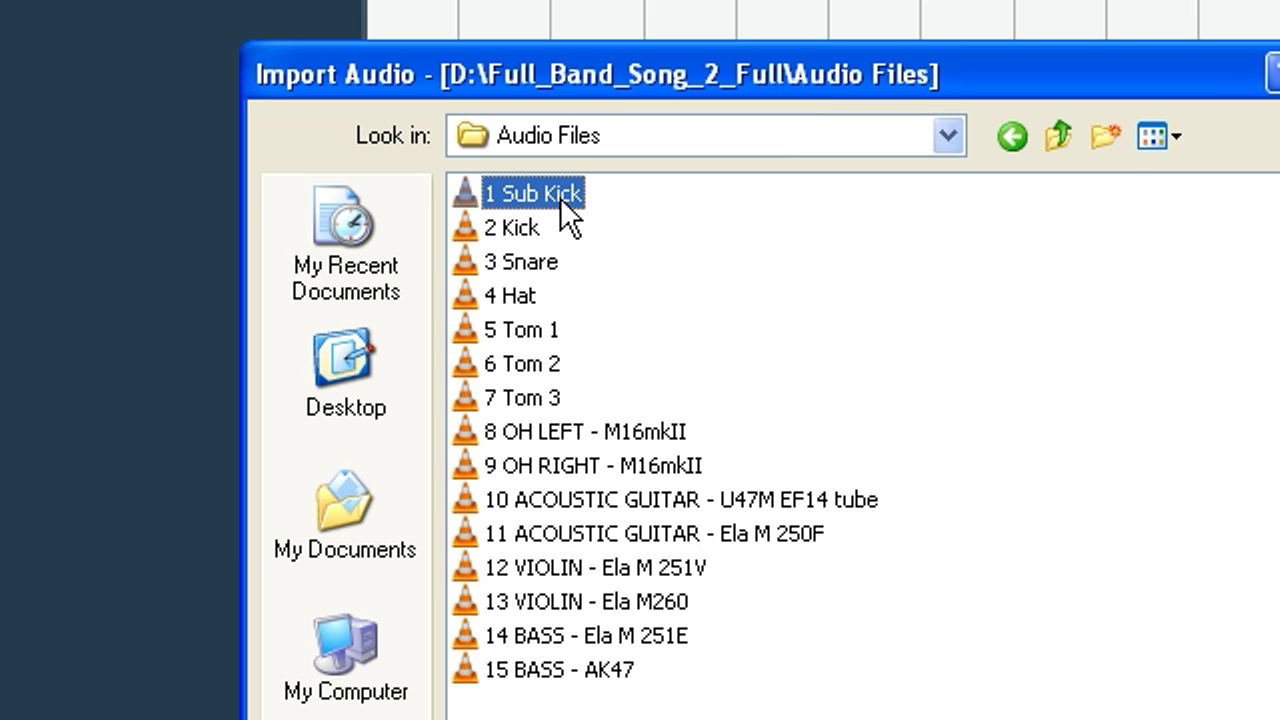
left_click(540, 262, "ctrl")
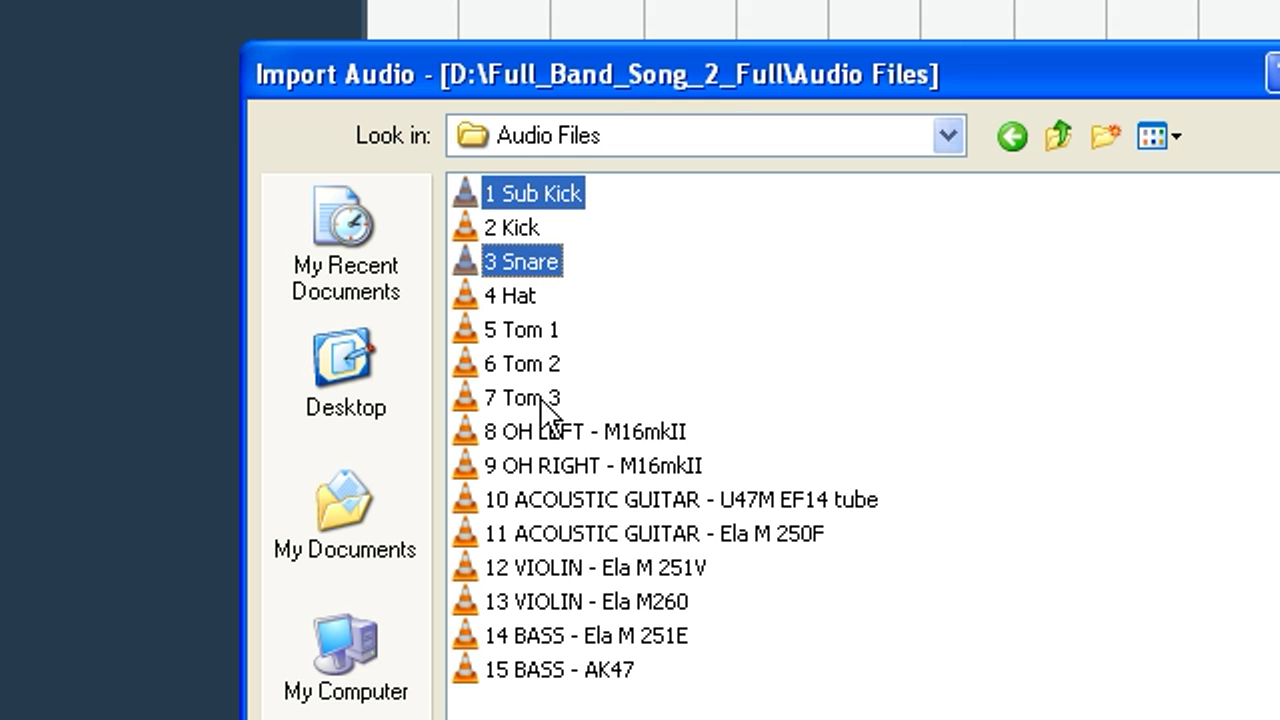
left_click(532, 428, "ctrl")
left_click(552, 533, "ctrl")
left_click(600, 515, "ctrl")
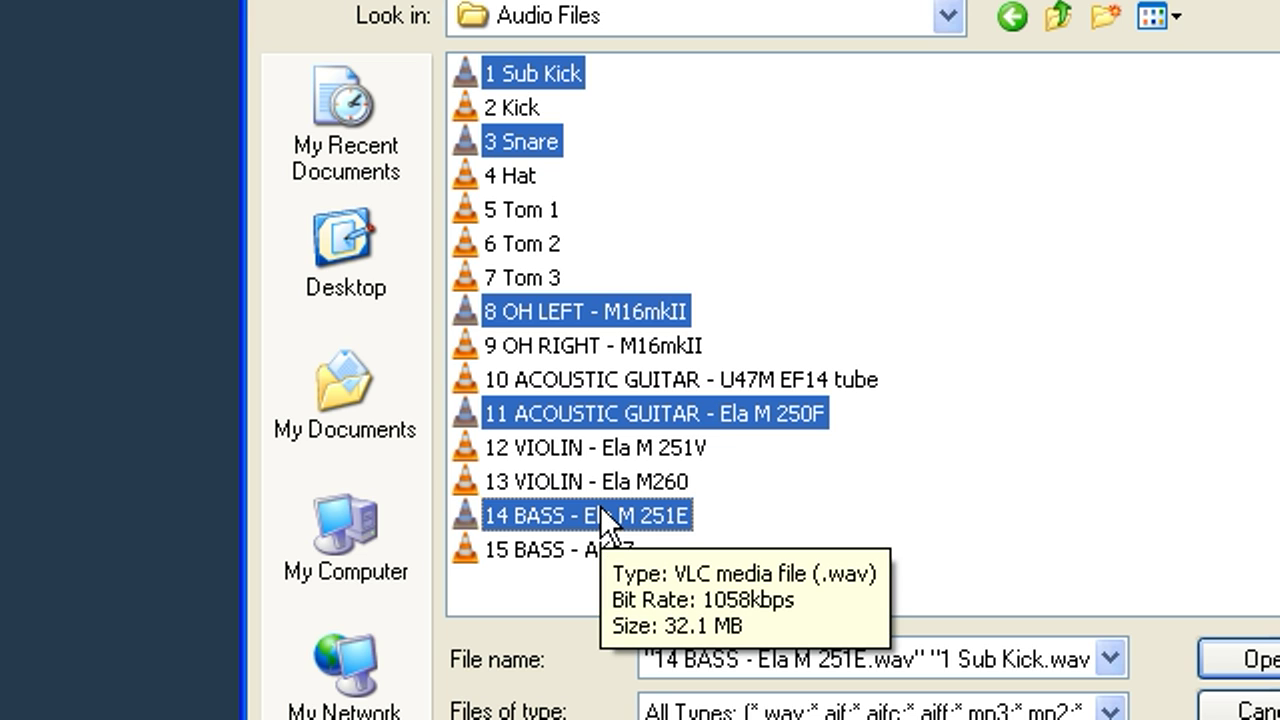
key("ctrl+a")
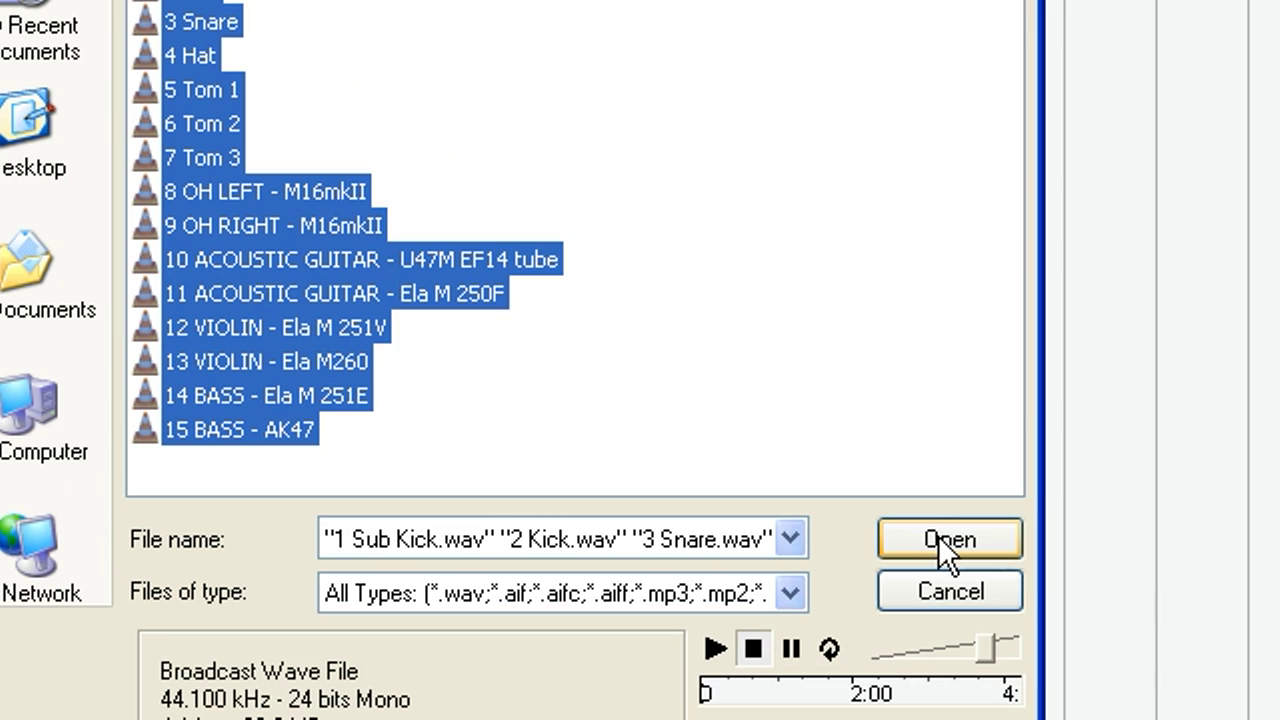
left_click(938, 535)
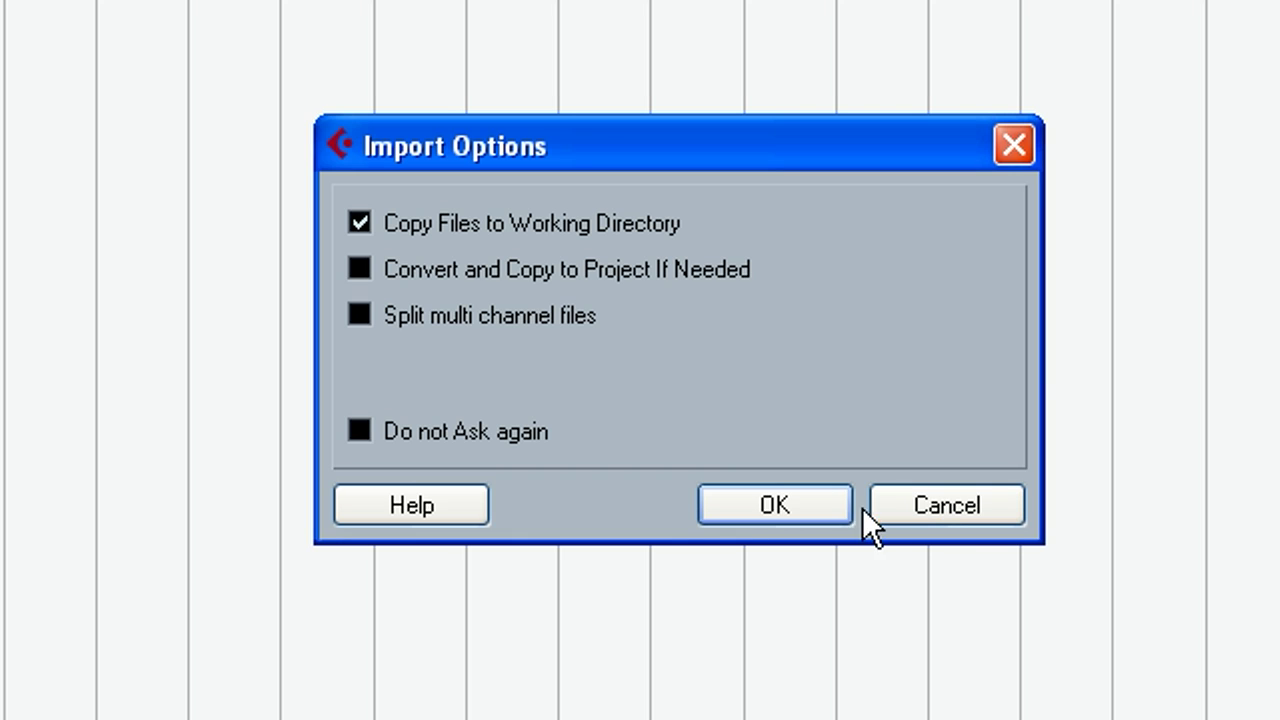
- Confirm the import options with Copy Files to Working Directory enabled
left_click(770, 513)
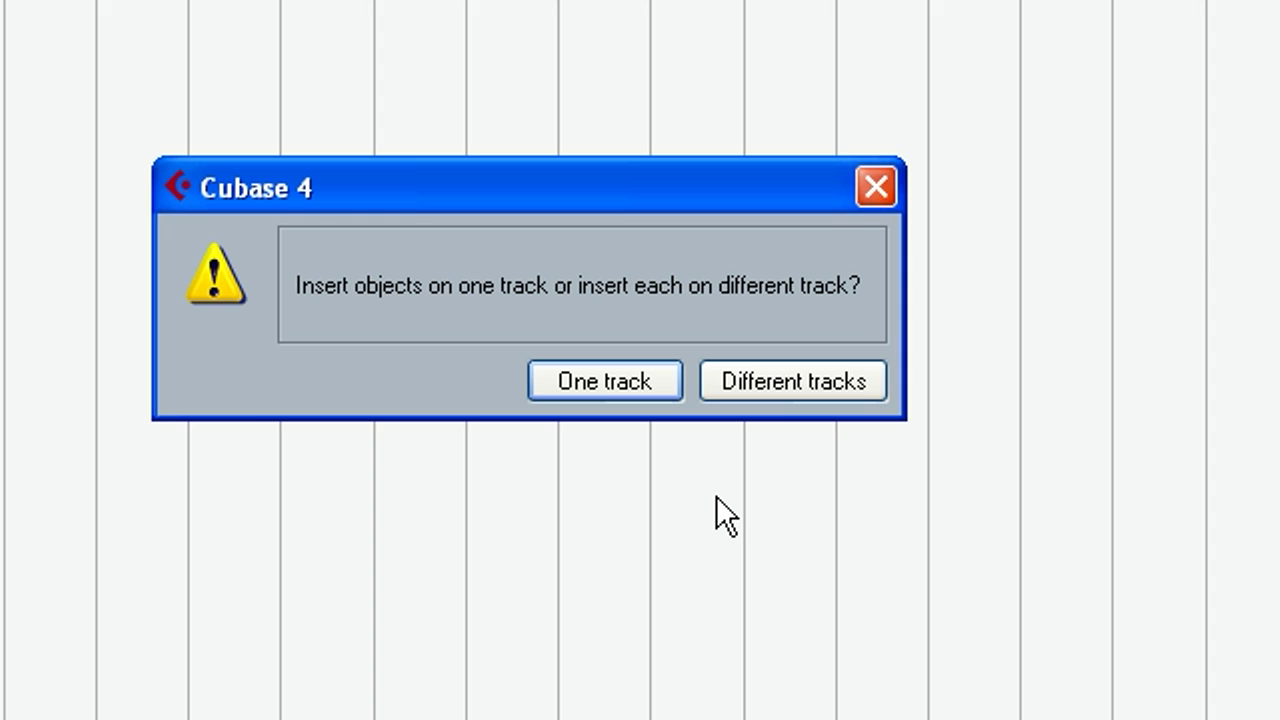
- Choose Different tracks so each imported audio file gets its own track
left_click(762, 378)
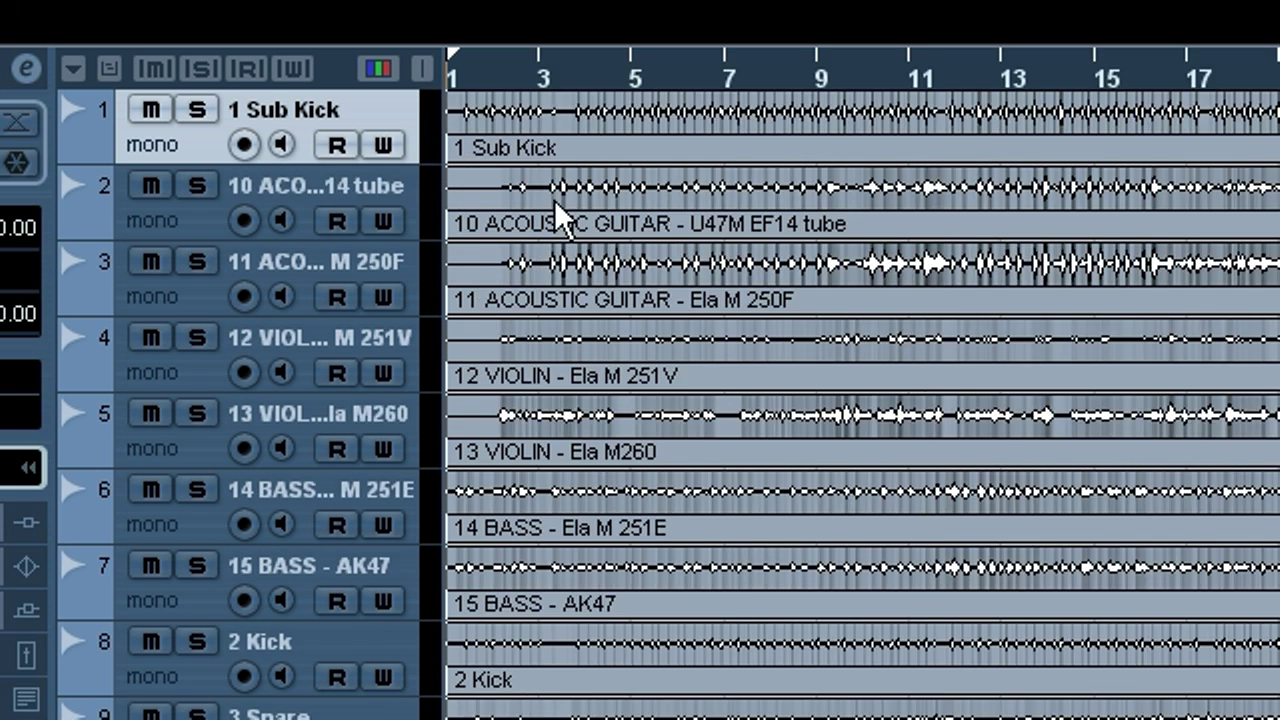
- Play the project briefly from near bar 6, then stop playback
left_click(666, 73)
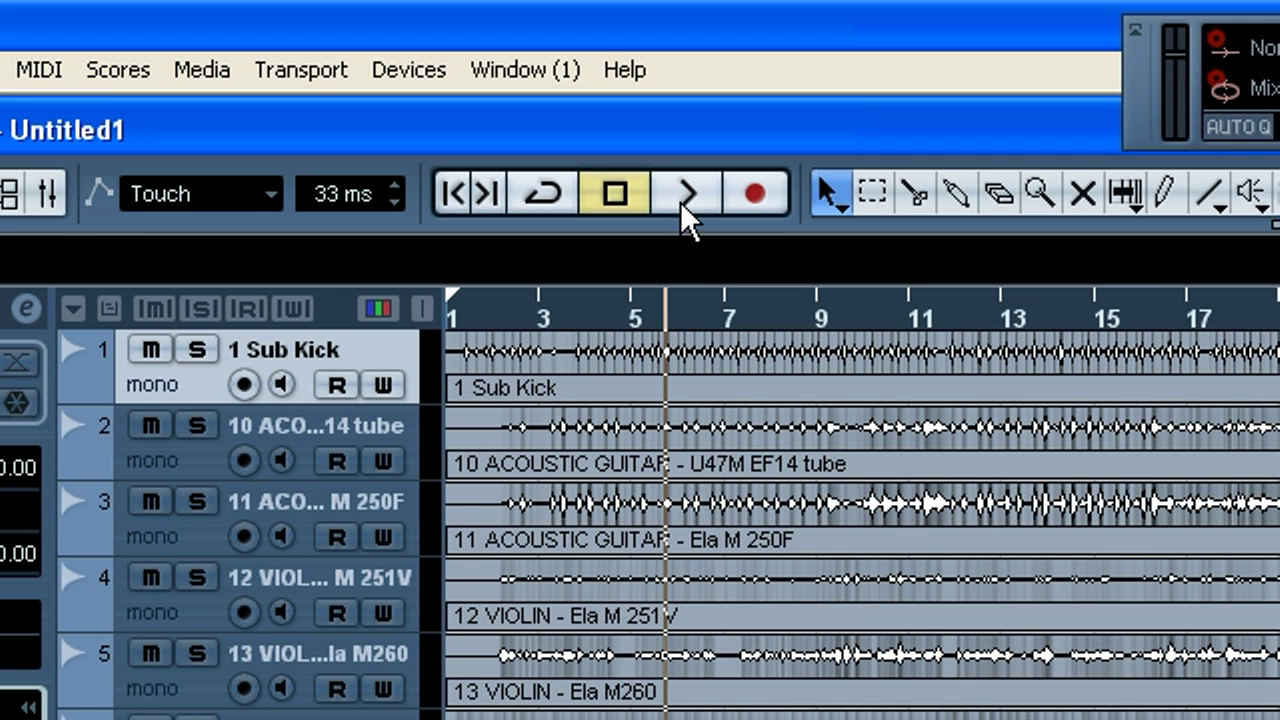
left_click(688, 90)
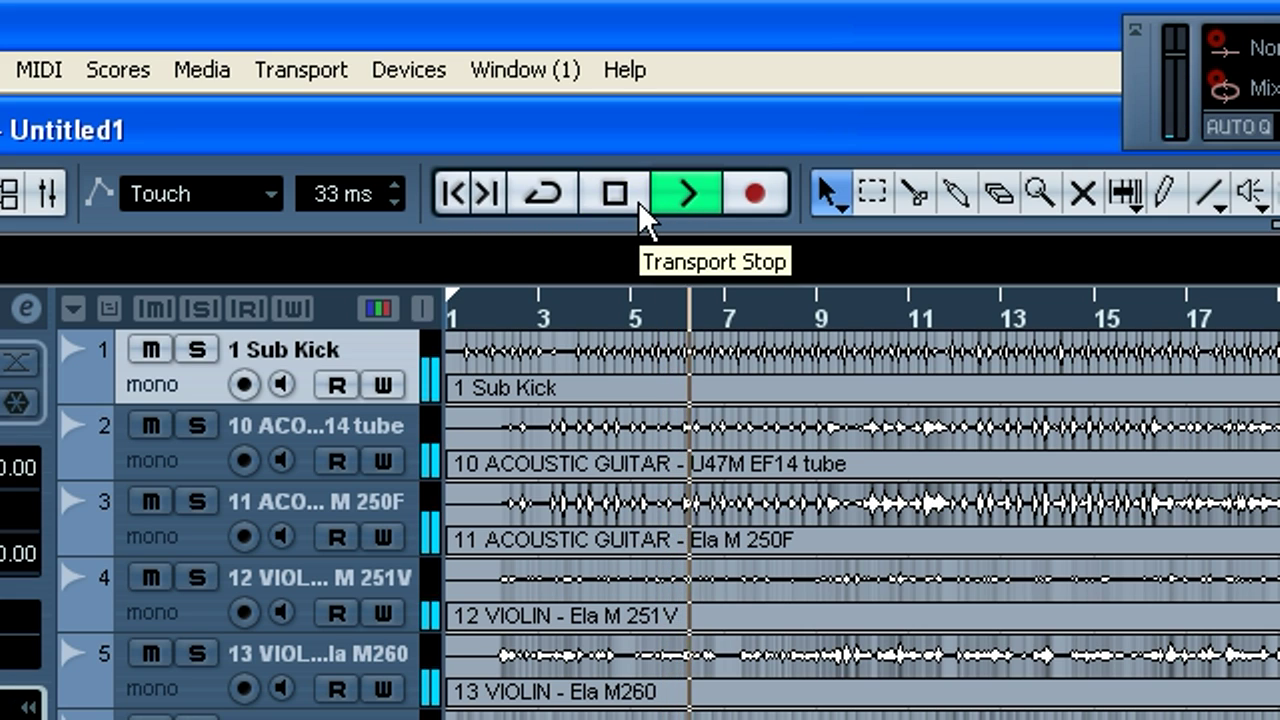
left_click(638, 201)
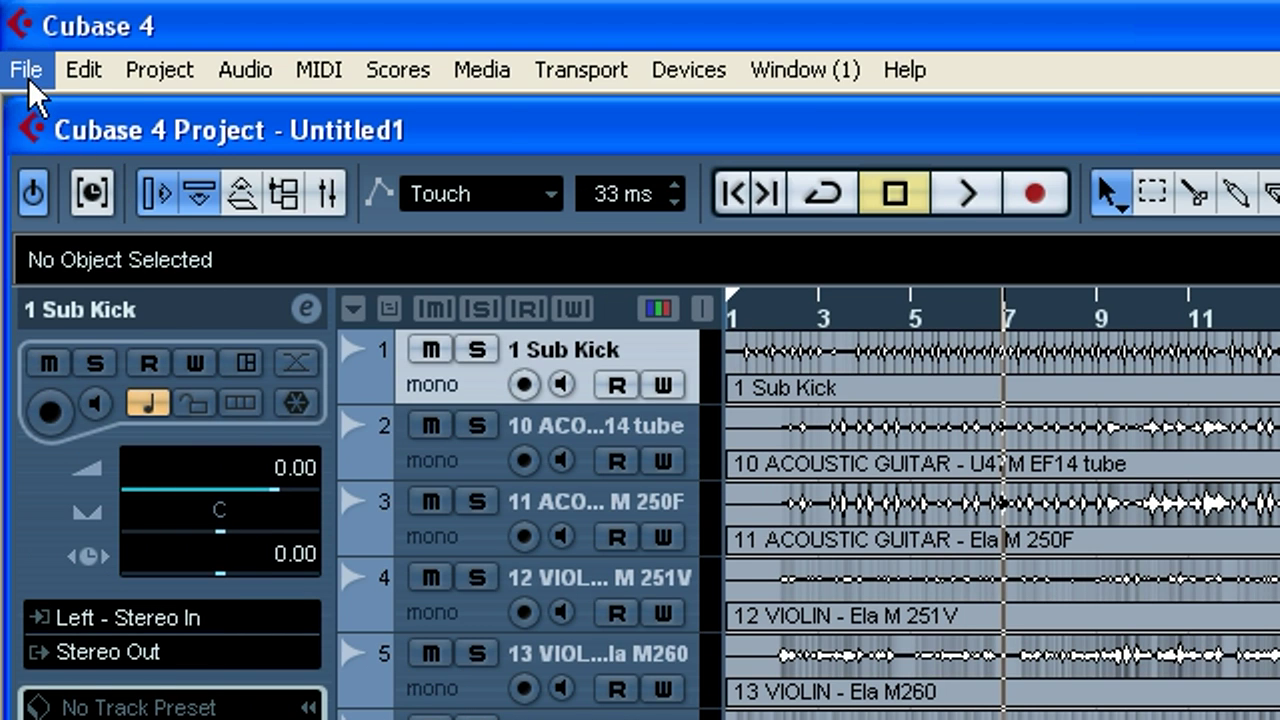
- Save the project under the file name song as a .cpr file
left_click(28, 77)
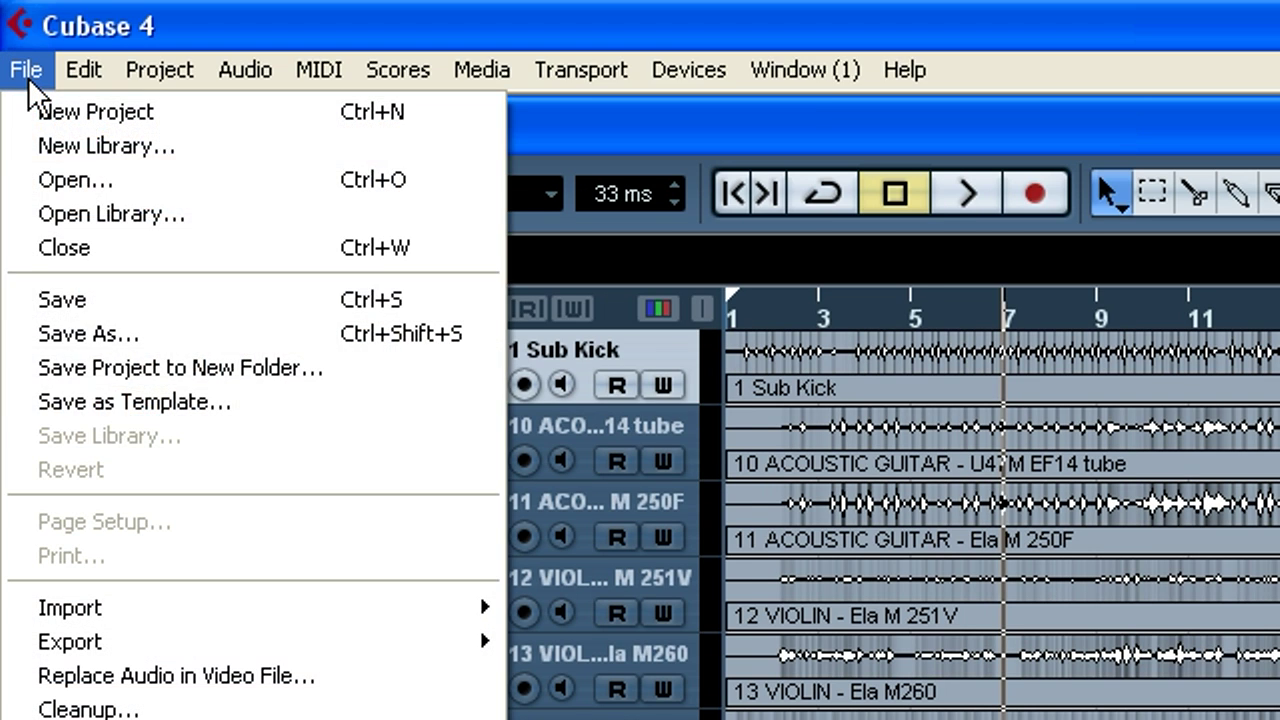
left_click(154, 297)
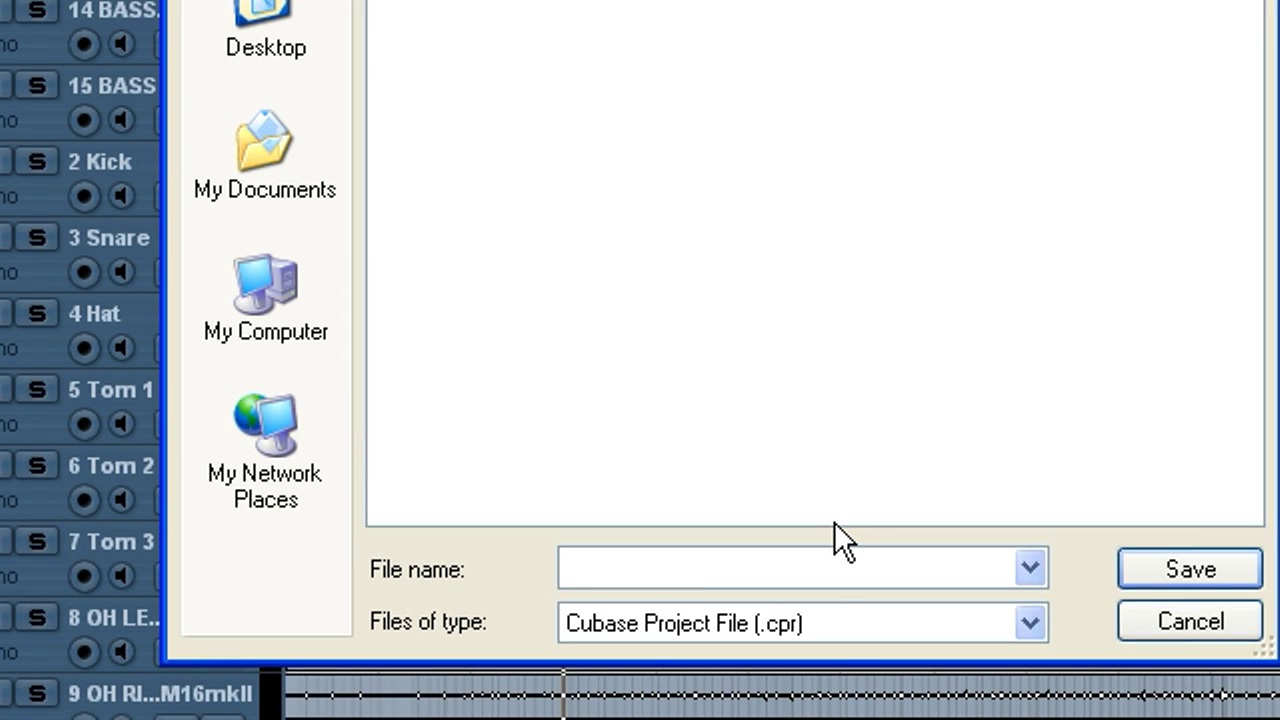
type("song")
key("Return")
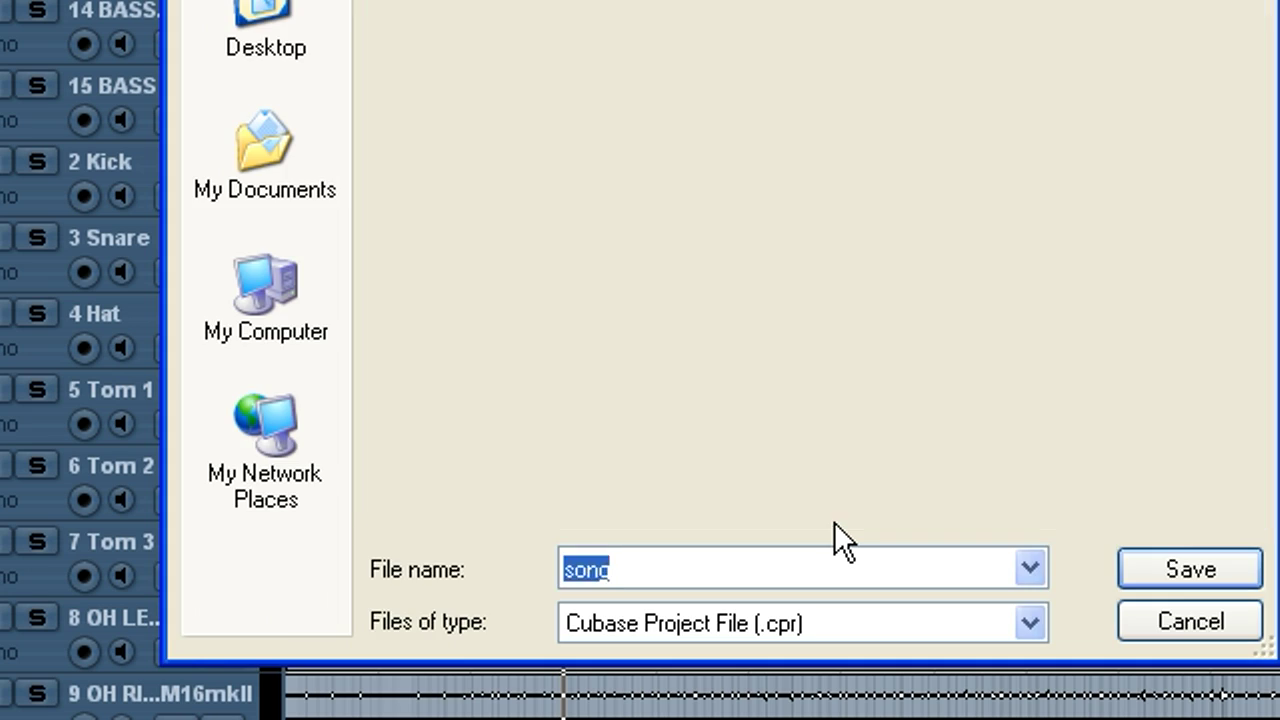